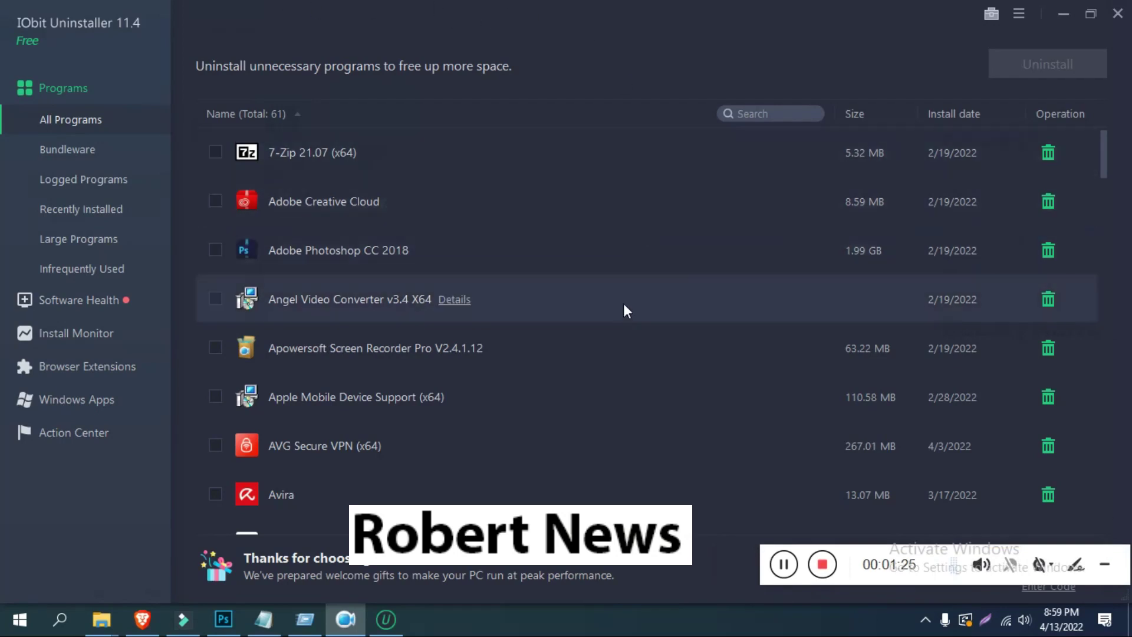
pyautogui.scroll(-3, 632, 308)
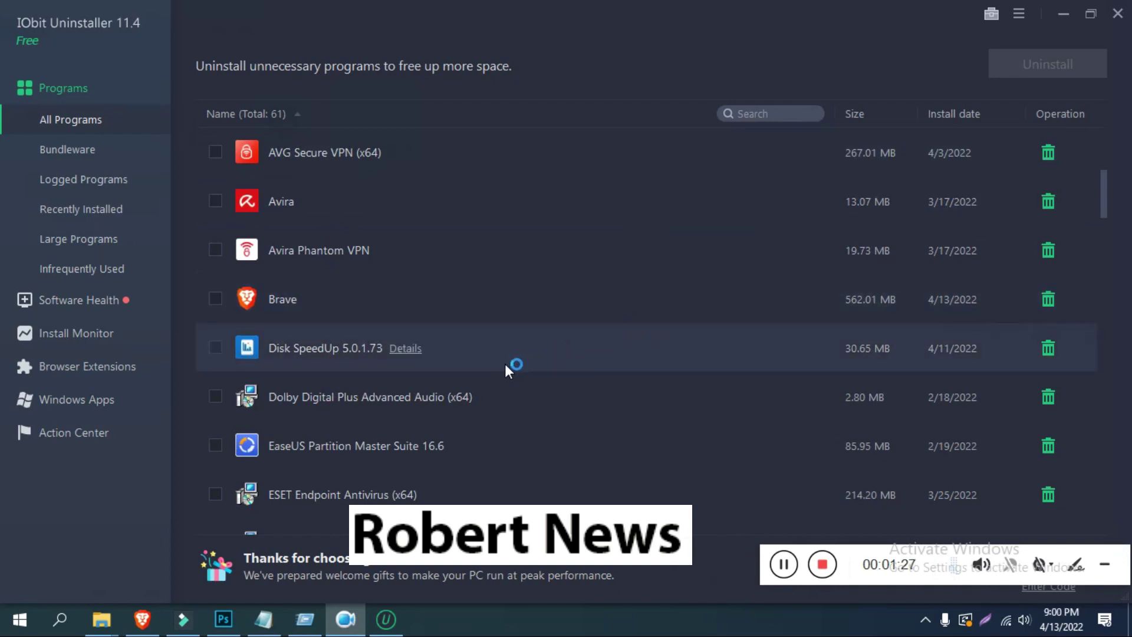
# - Select the Disk SpeedUp 5.0.1.73 row (30.65 MB) in All Programs
pyautogui.click(405, 348)
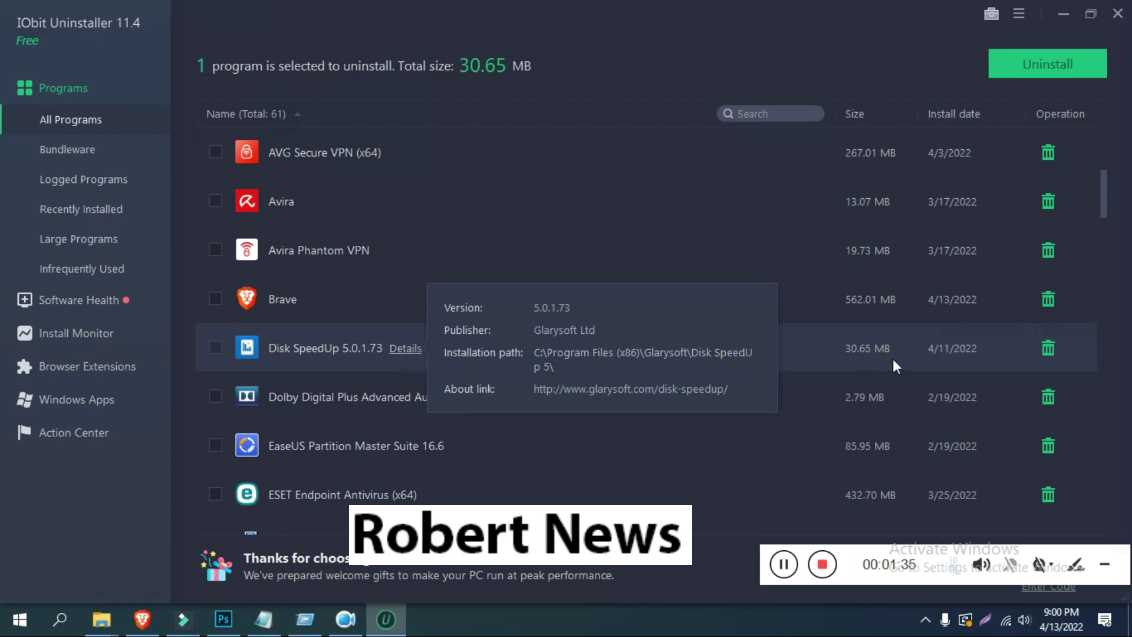
# - Remove Disk SpeedUp 5.0.1.73 through its vendor uninstall wizard, through to Finish
pyautogui.click(1049, 347)
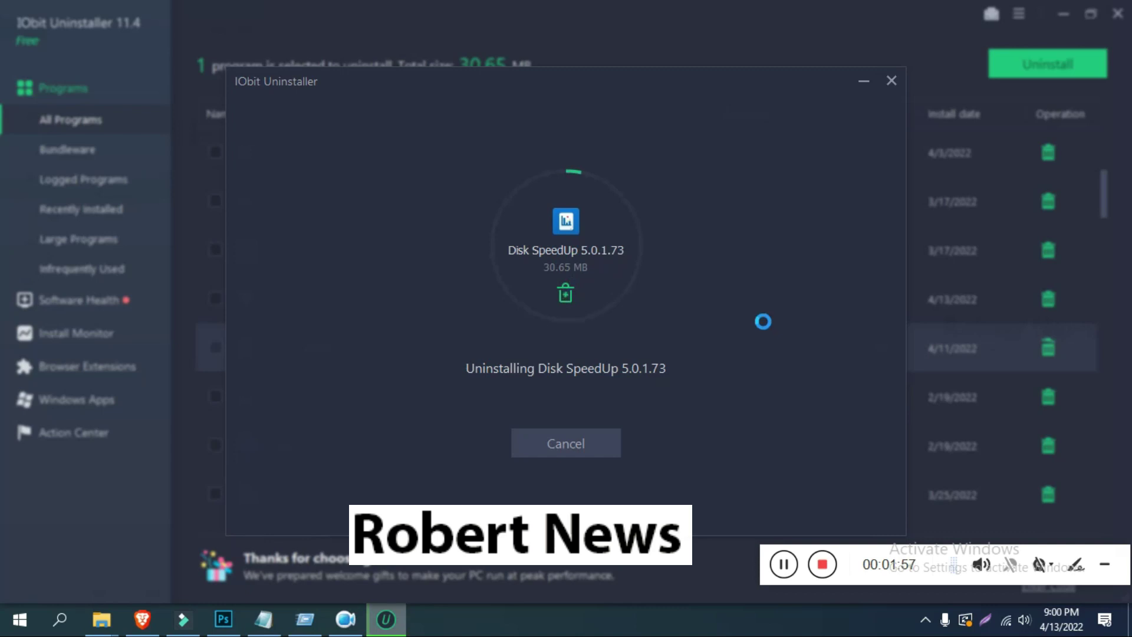
pyautogui.click(659, 444)
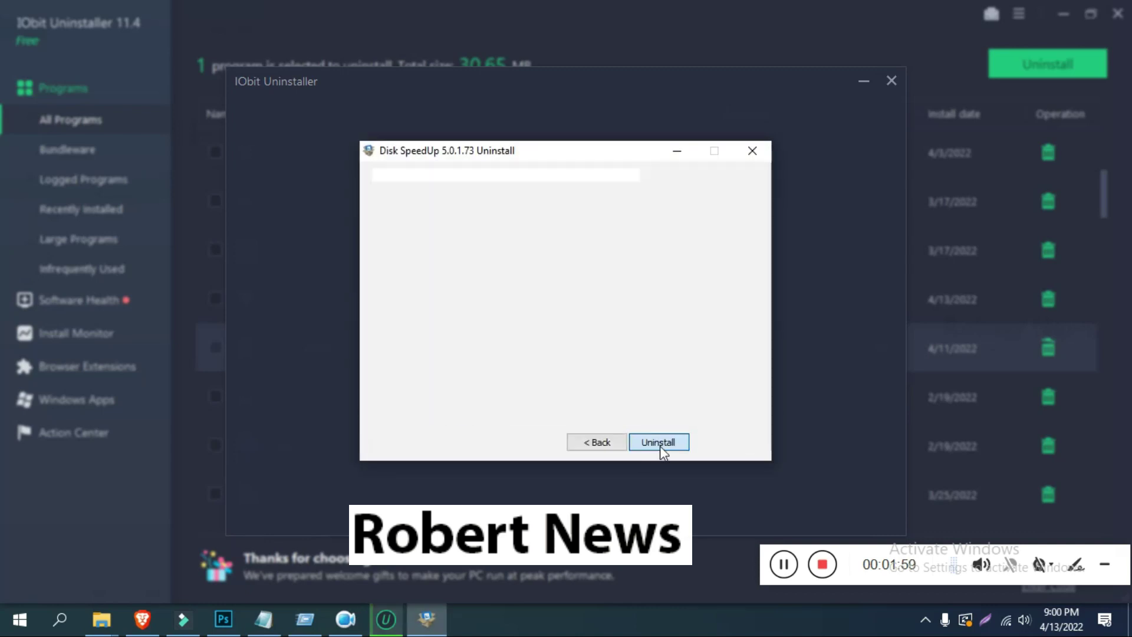
pyautogui.click(660, 444)
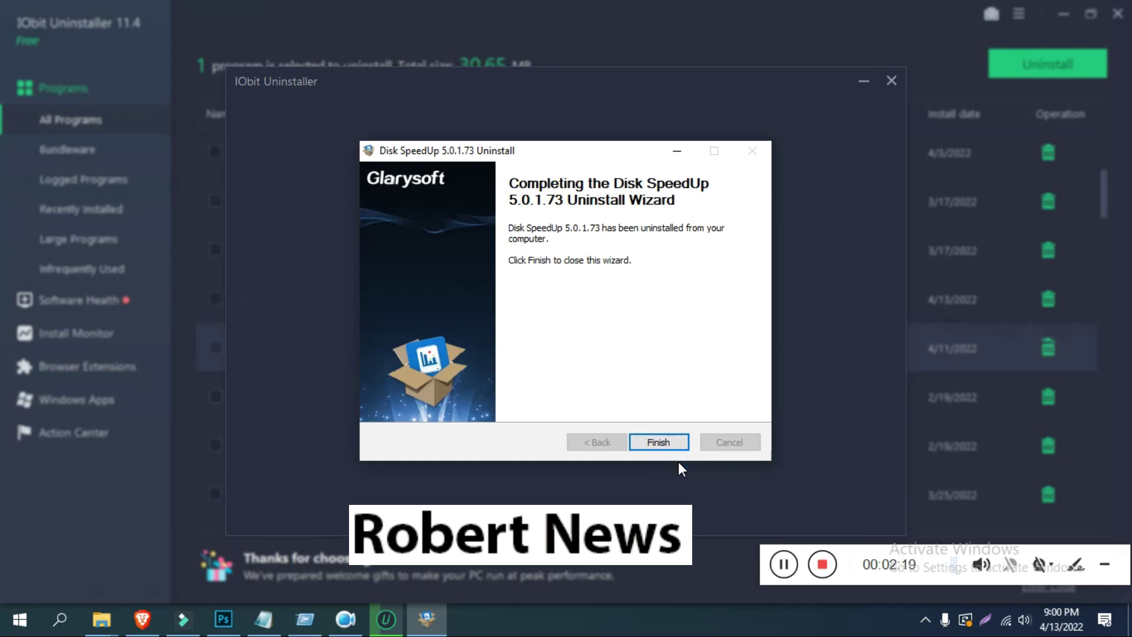
pyautogui.click(680, 440)
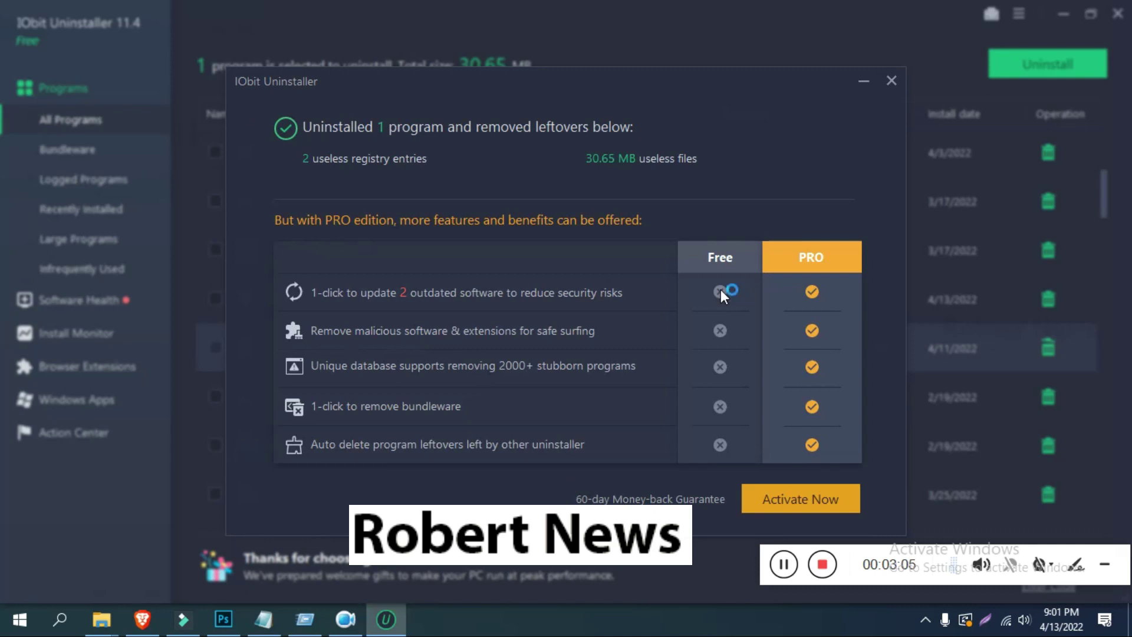
# - Close the uninstall results and view the Bundleware list of 2 programs
pyautogui.click(891, 80)
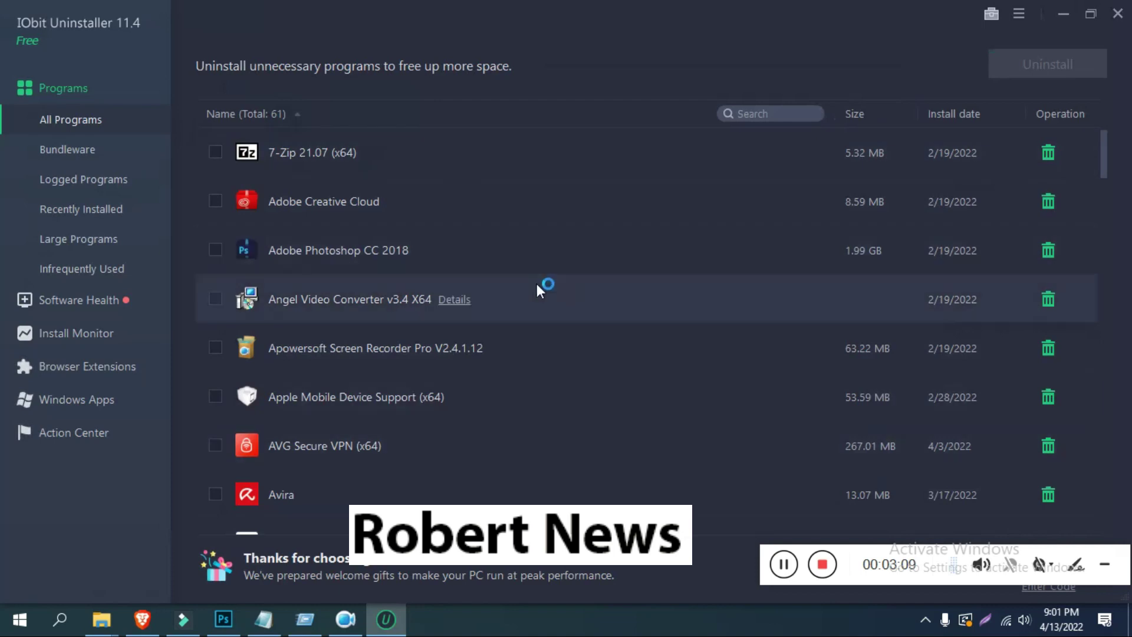
pyautogui.click(73, 157)
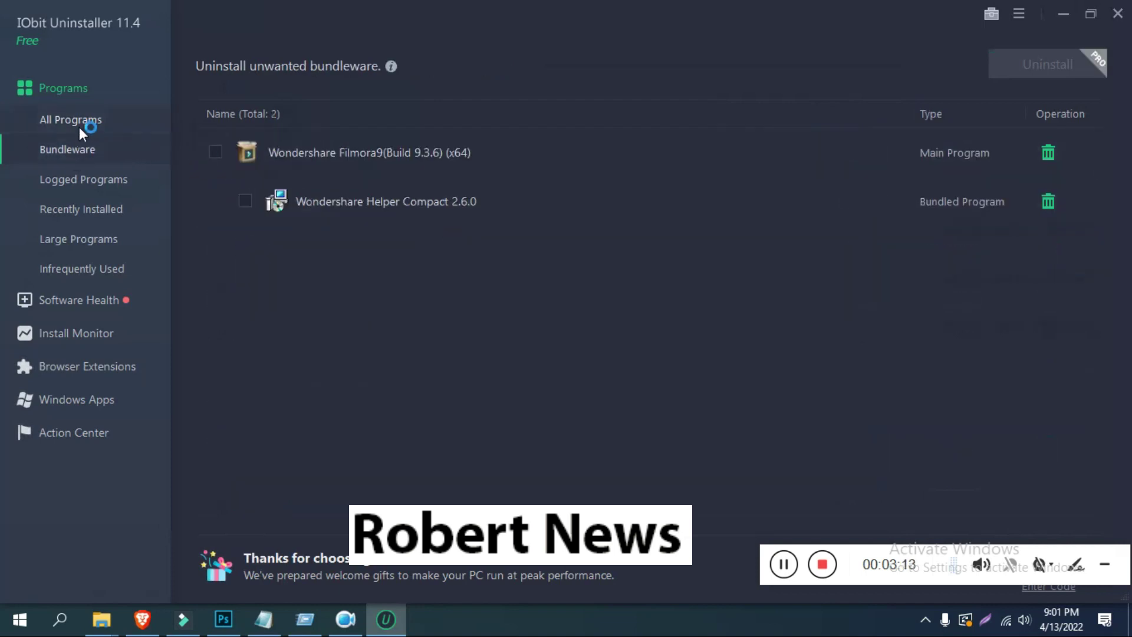
pyautogui.click(79, 127)
pyautogui.click(85, 148)
# - Browse Logged, Recently Installed (16), Large (4) and Infrequently Used (none) programs
pyautogui.click(106, 178)
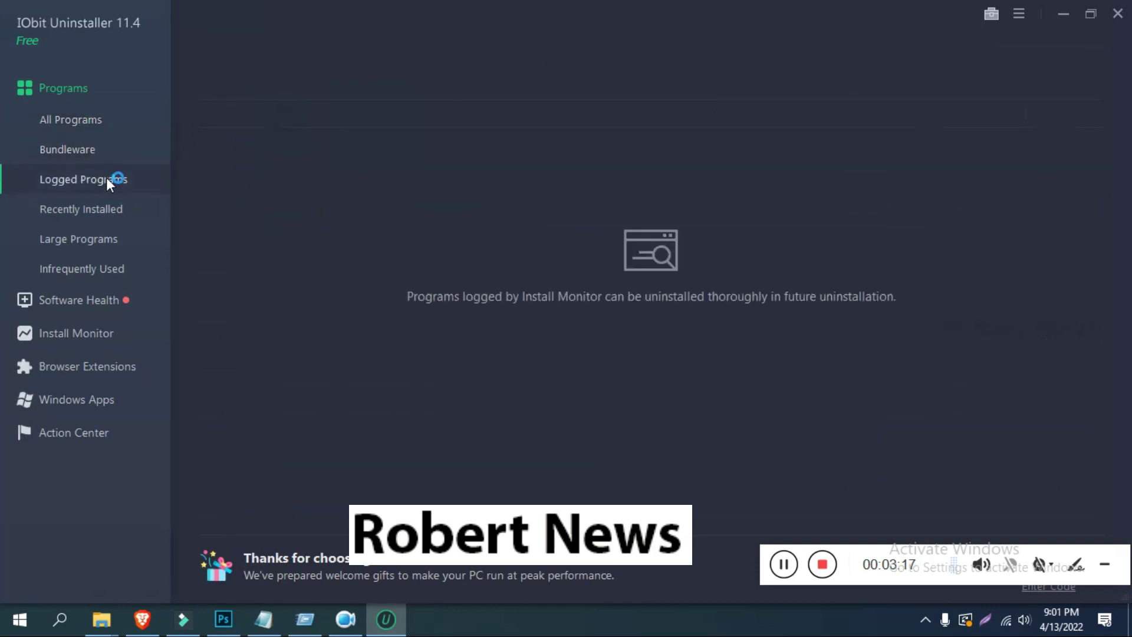
pyautogui.click(109, 209)
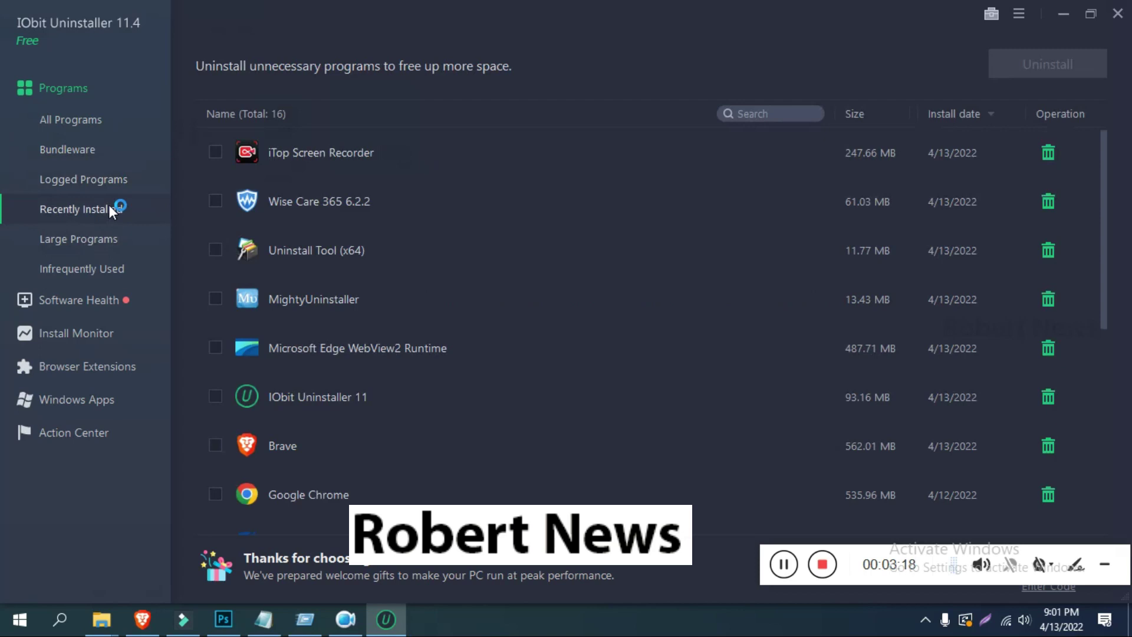
pyautogui.click(83, 245)
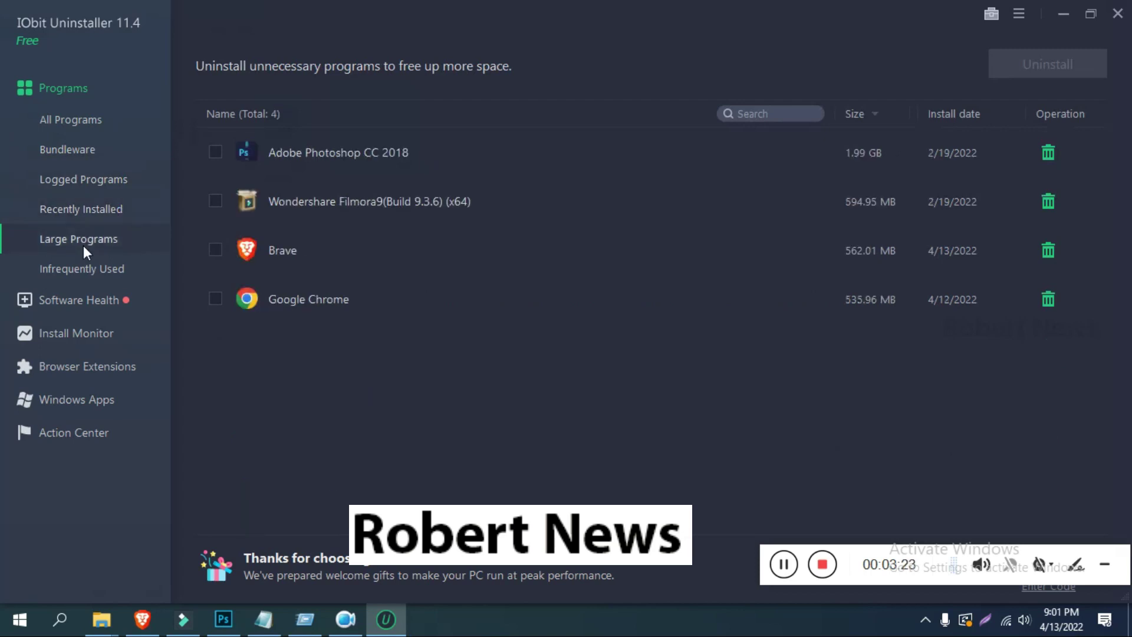
pyautogui.click(91, 265)
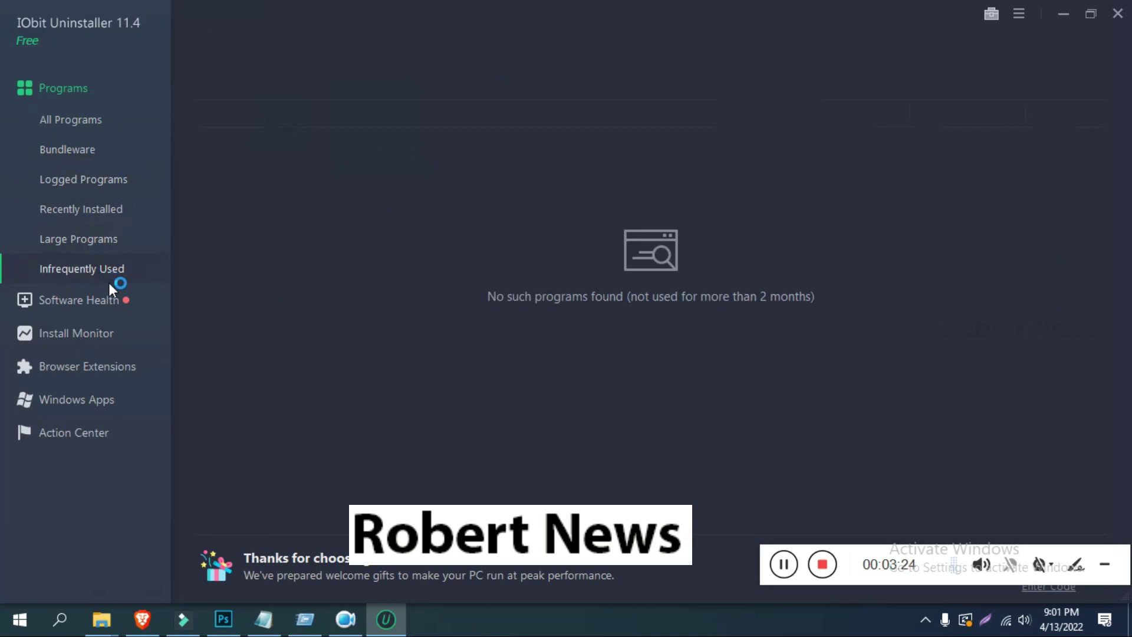
# - Tour Installation Monitor, Software Health and Windows Apps (47 total, 3 third-party)
pyautogui.click(96, 330)
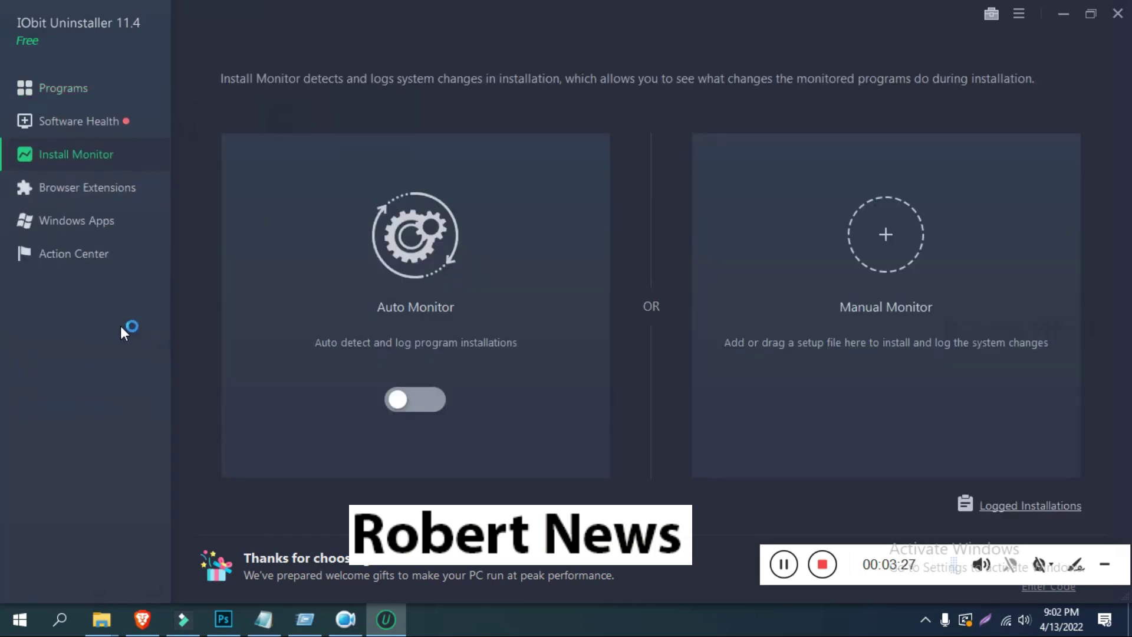
pyautogui.click(91, 125)
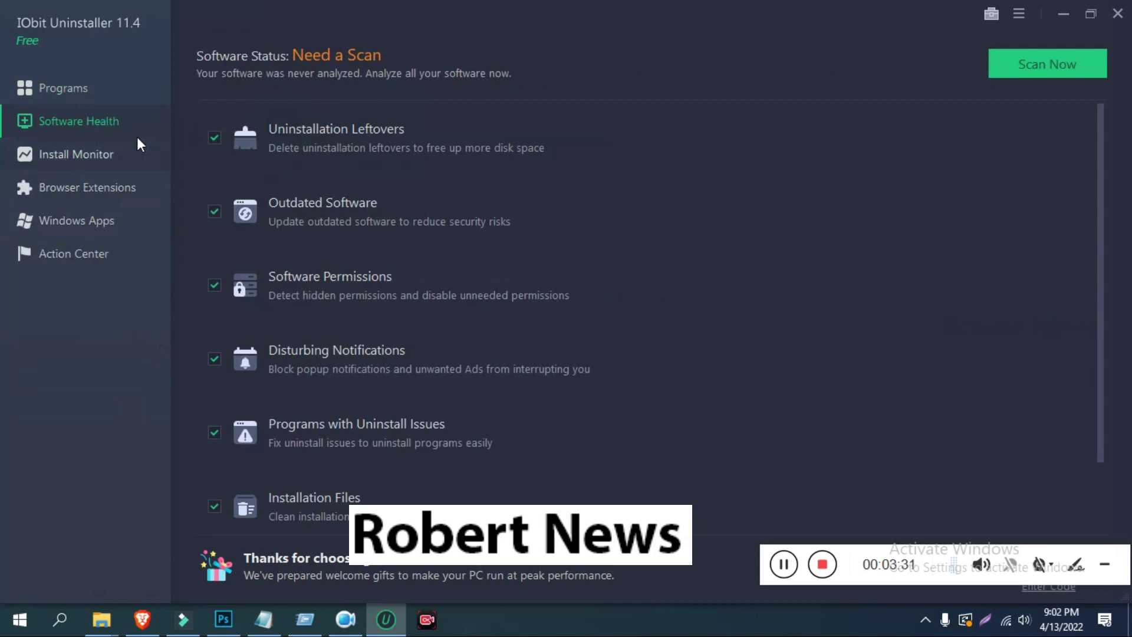
pyautogui.scroll(-1, 631, 215)
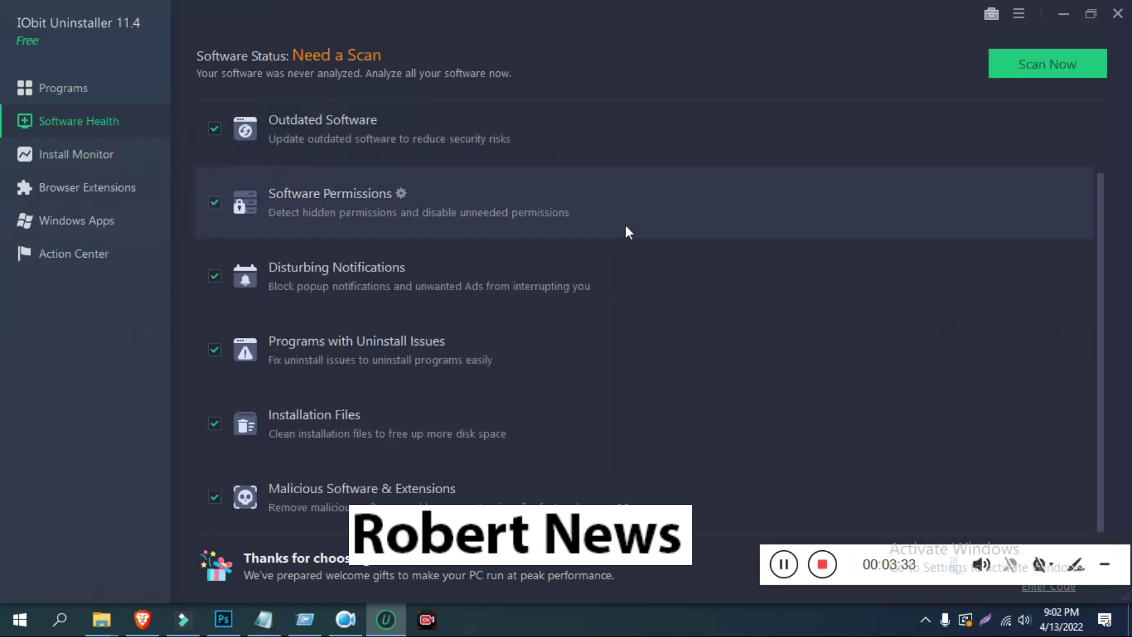
pyautogui.click(90, 214)
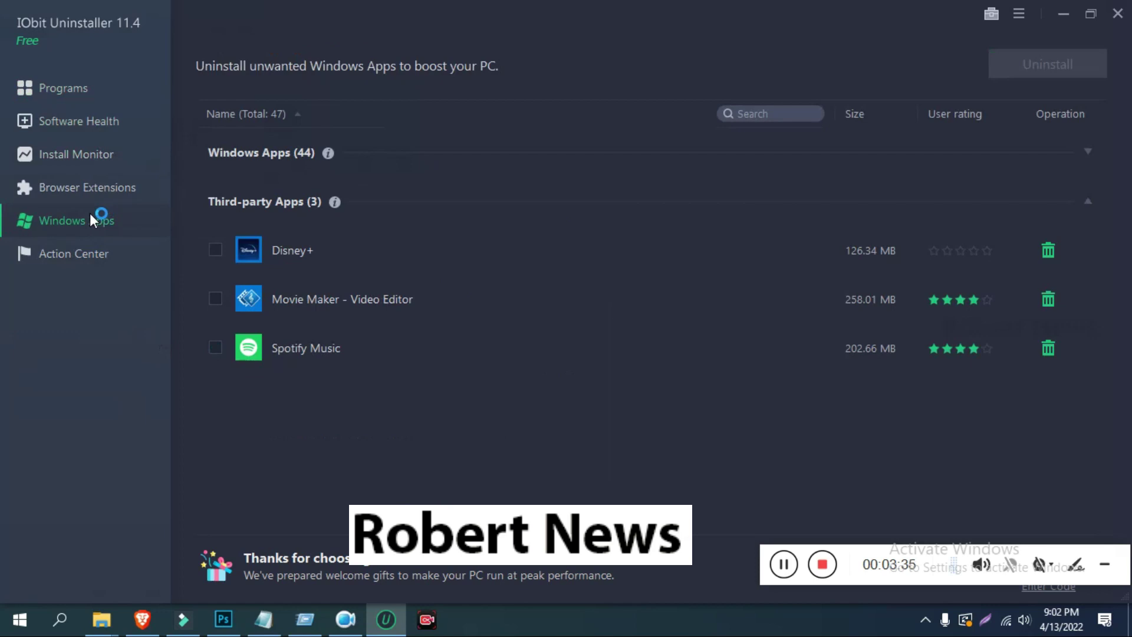
# - View Recommended programs and Browser Extensions, then return to All Programs
pyautogui.click(101, 265)
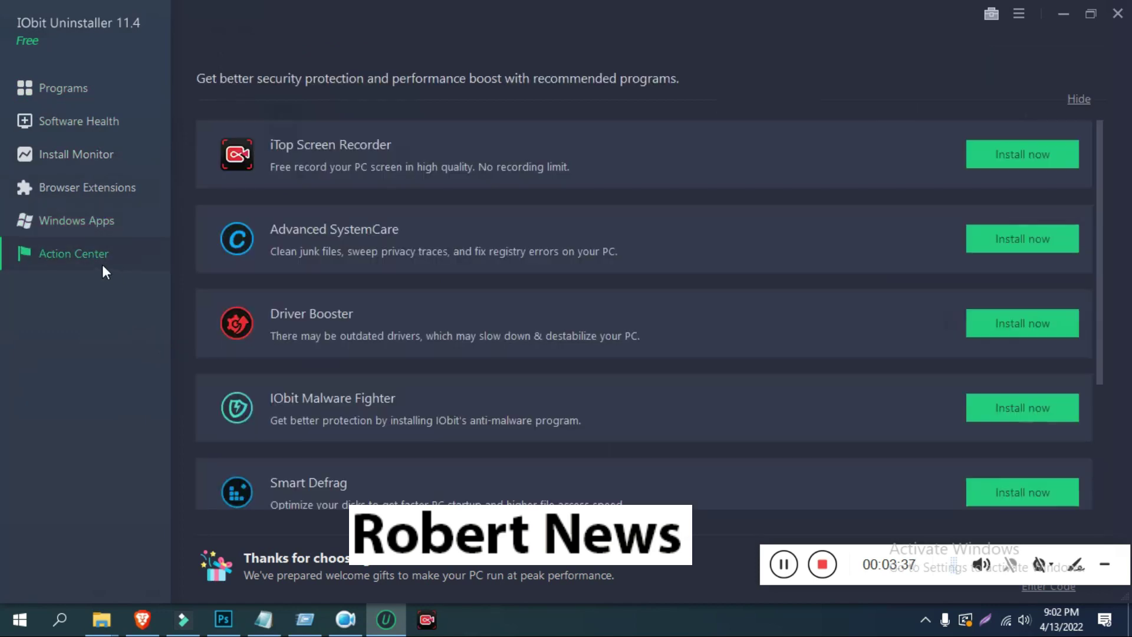
pyautogui.click(94, 216)
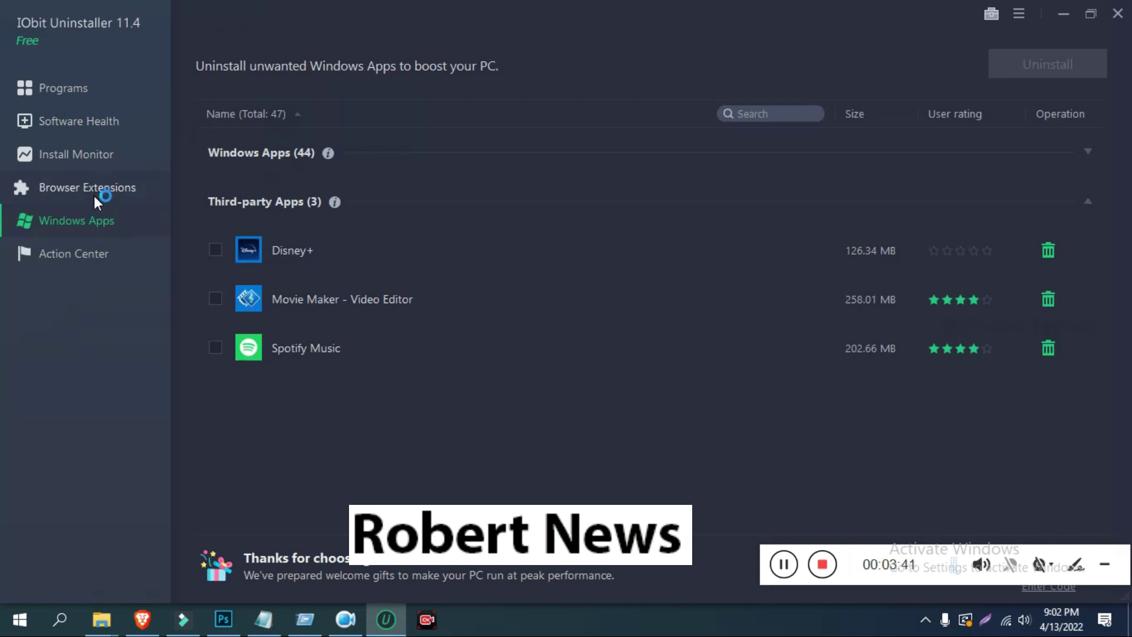
pyautogui.click(94, 195)
pyautogui.click(85, 95)
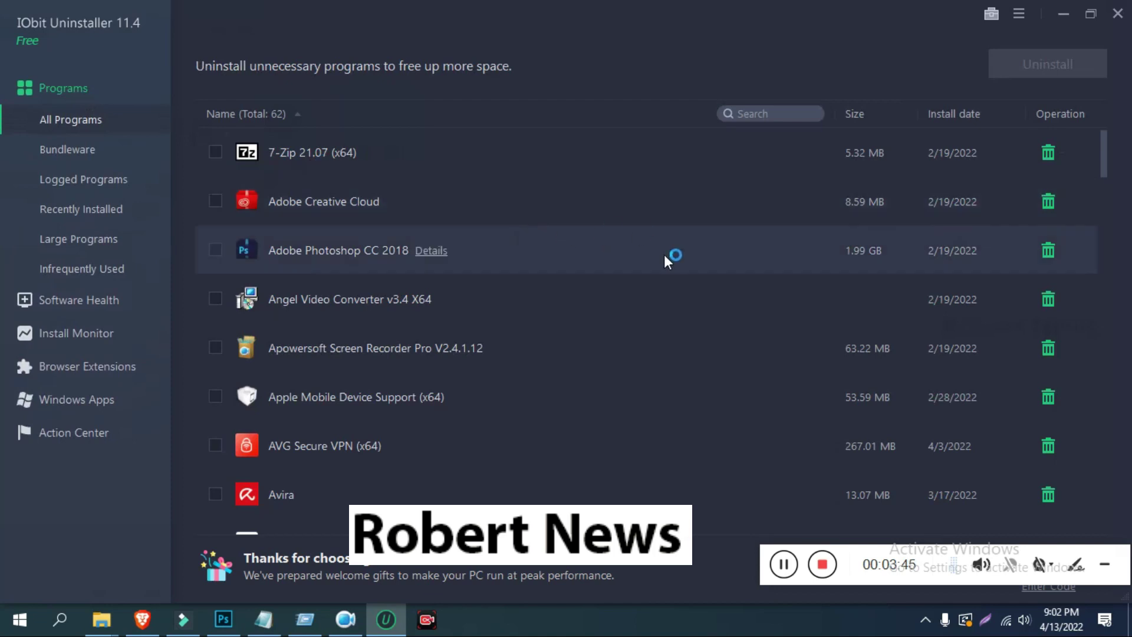
pyautogui.scroll(-5, 670, 257)
pyautogui.scroll(-5, 675, 289)
pyautogui.scroll(-5, 675, 289)
pyautogui.scroll(-3, 675, 295)
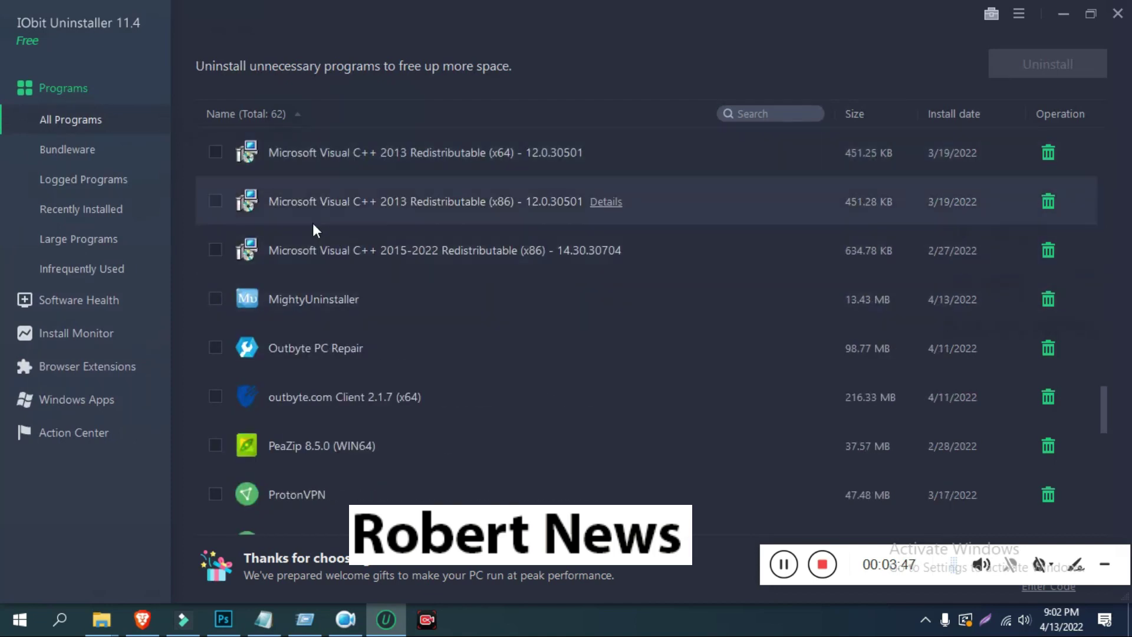
# - Select Visual C++ 2013 (x64) and sort the program list in reverse name order
pyautogui.rightClick(325, 240)
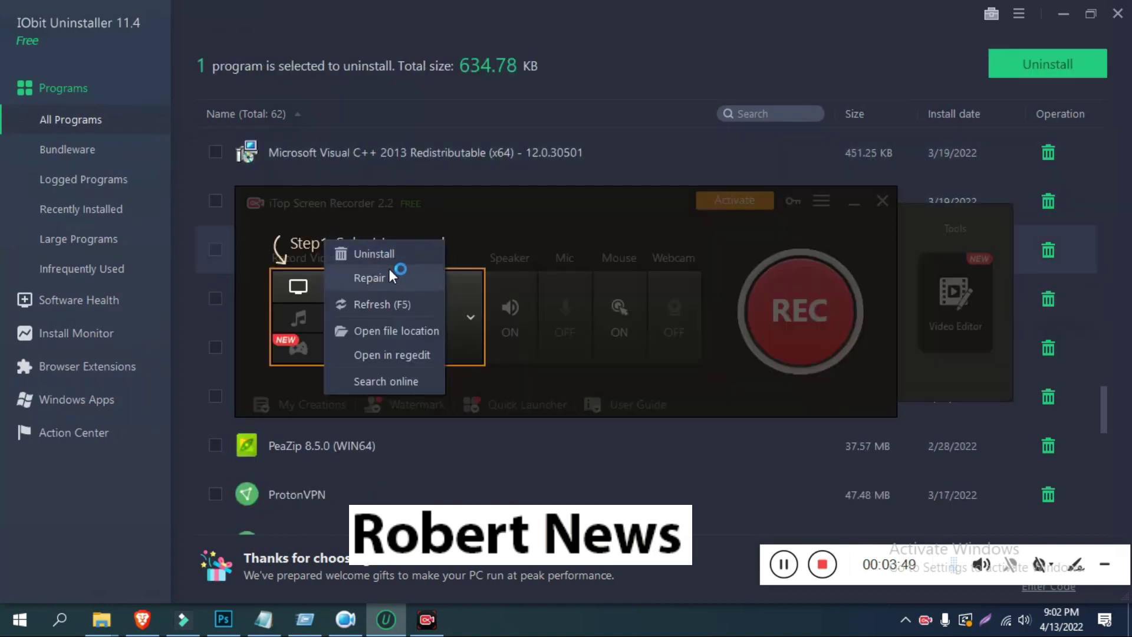
pyautogui.click(563, 149)
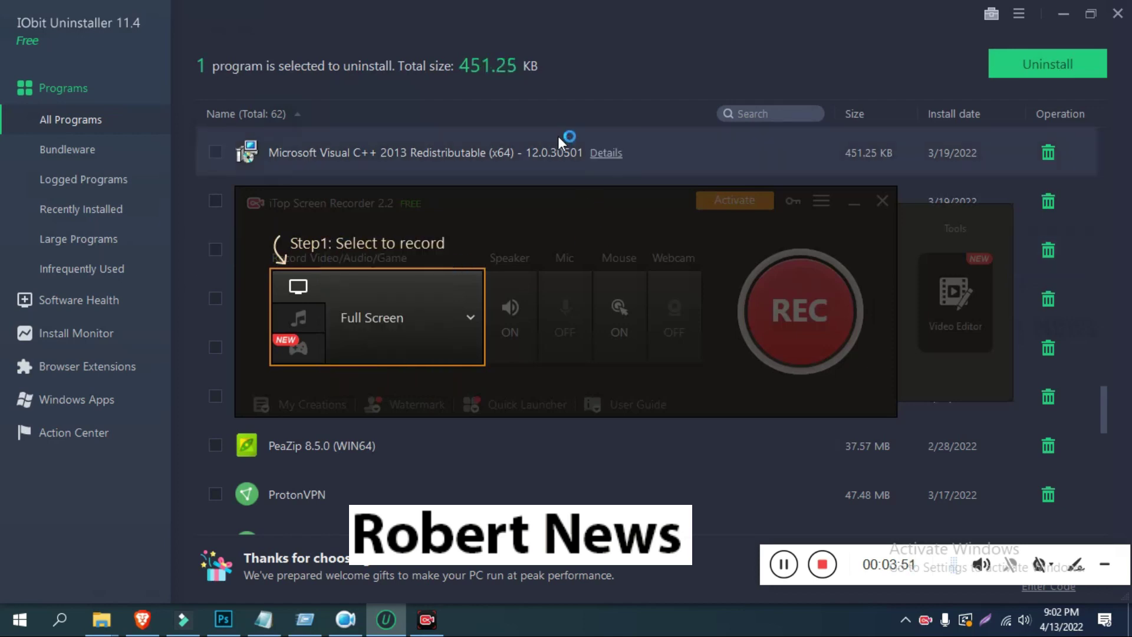
pyautogui.click(646, 102)
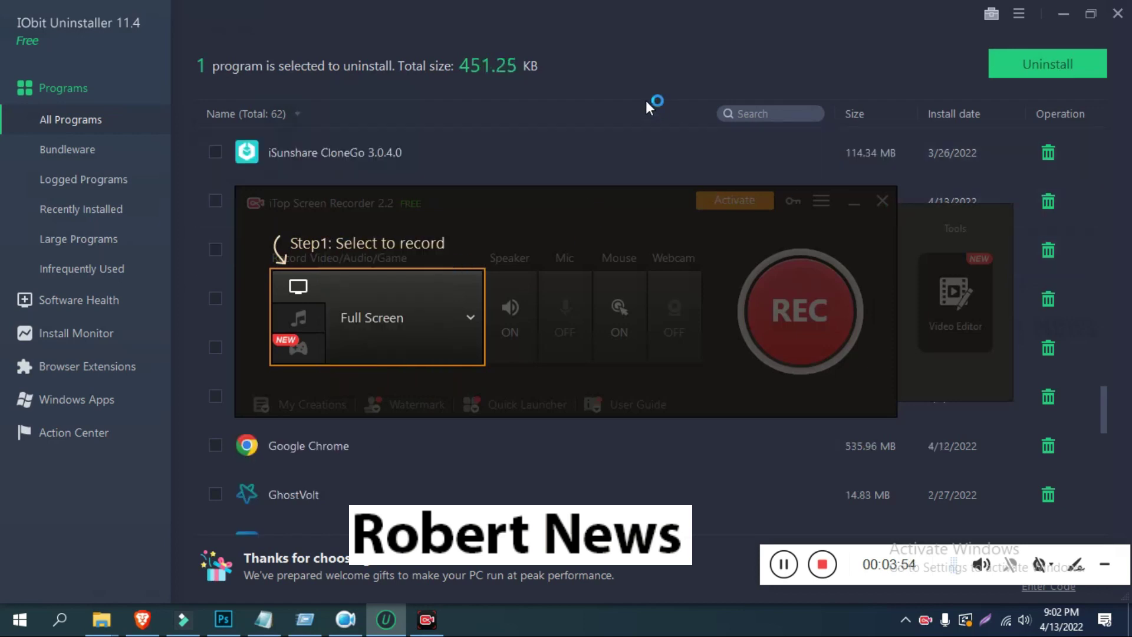
pyautogui.click(882, 201)
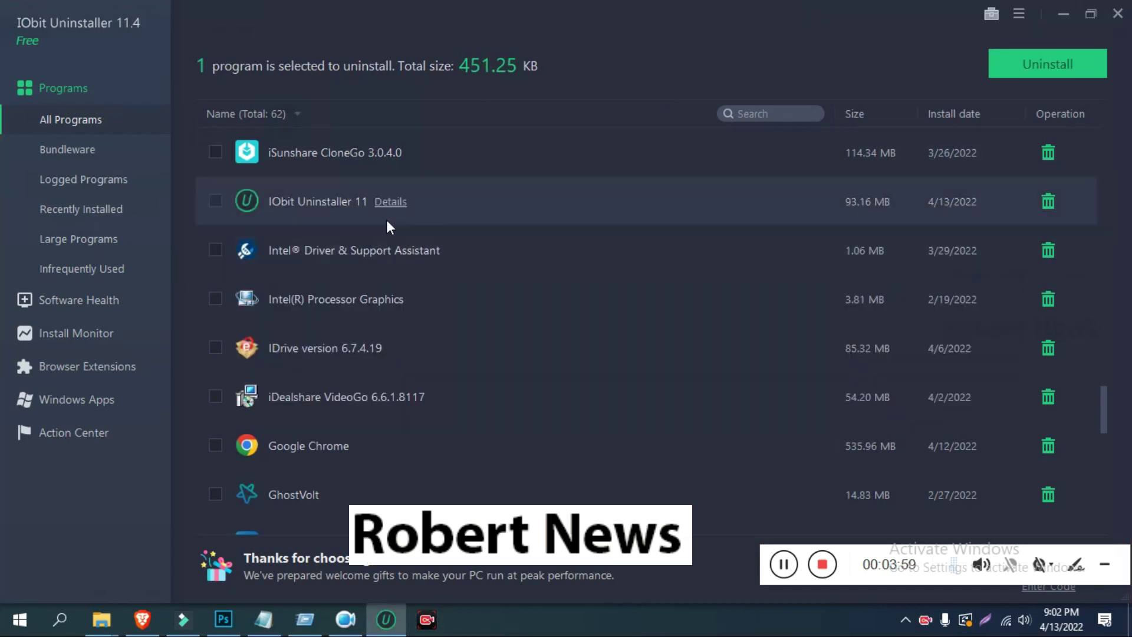
pyautogui.scroll(-5, 386, 221)
# - Open EaseUS Partition Master's registry entry in regedit, then close Registry Editor
pyautogui.rightClick(328, 246)
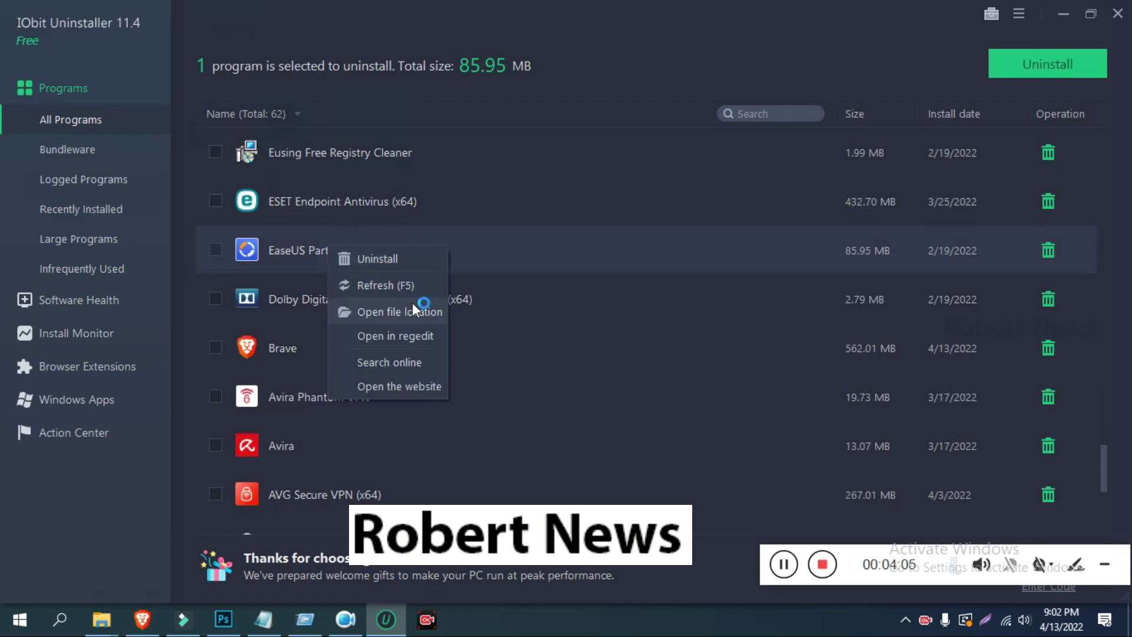
pyautogui.click(423, 337)
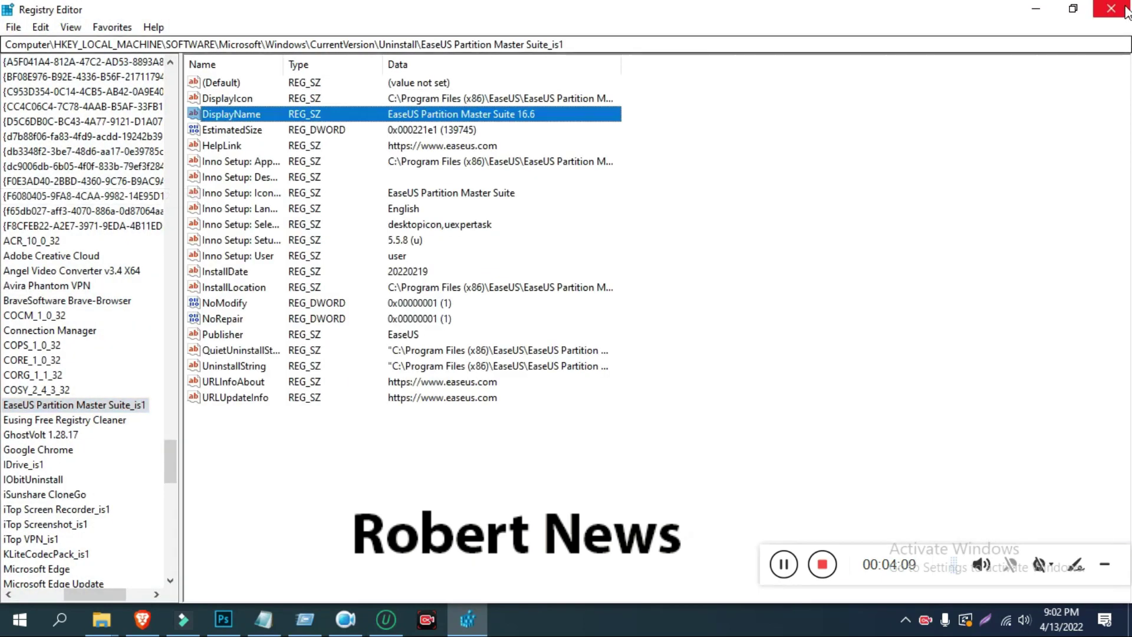
pyautogui.click(1111, 10)
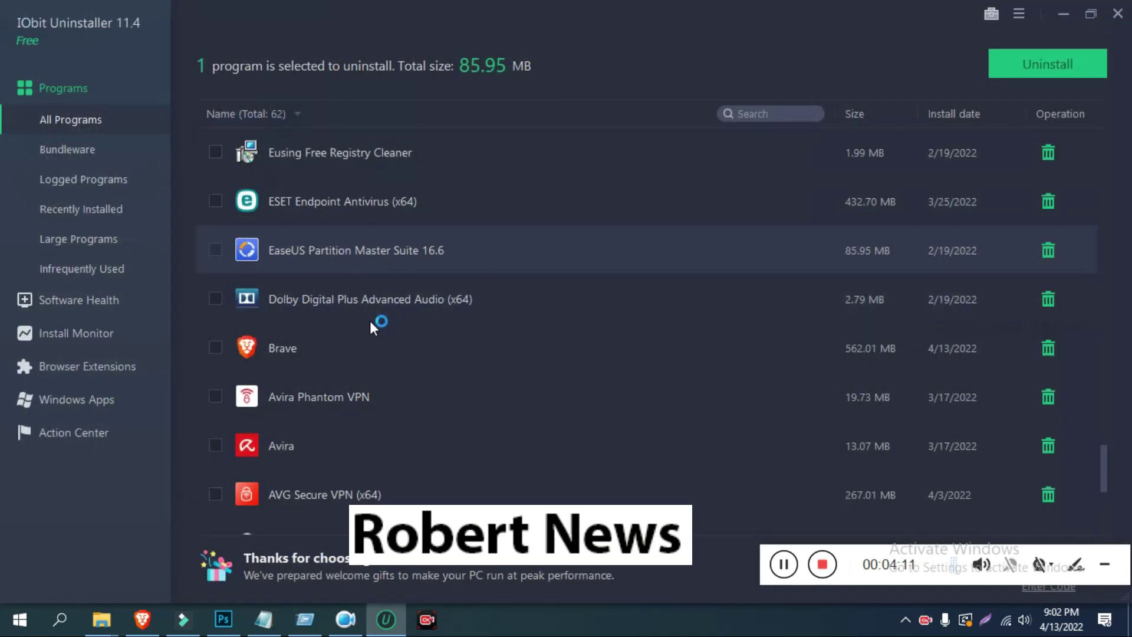
# - Open Avira Phantom VPN's install folder, then close that Explorer window
pyautogui.rightClick(344, 400)
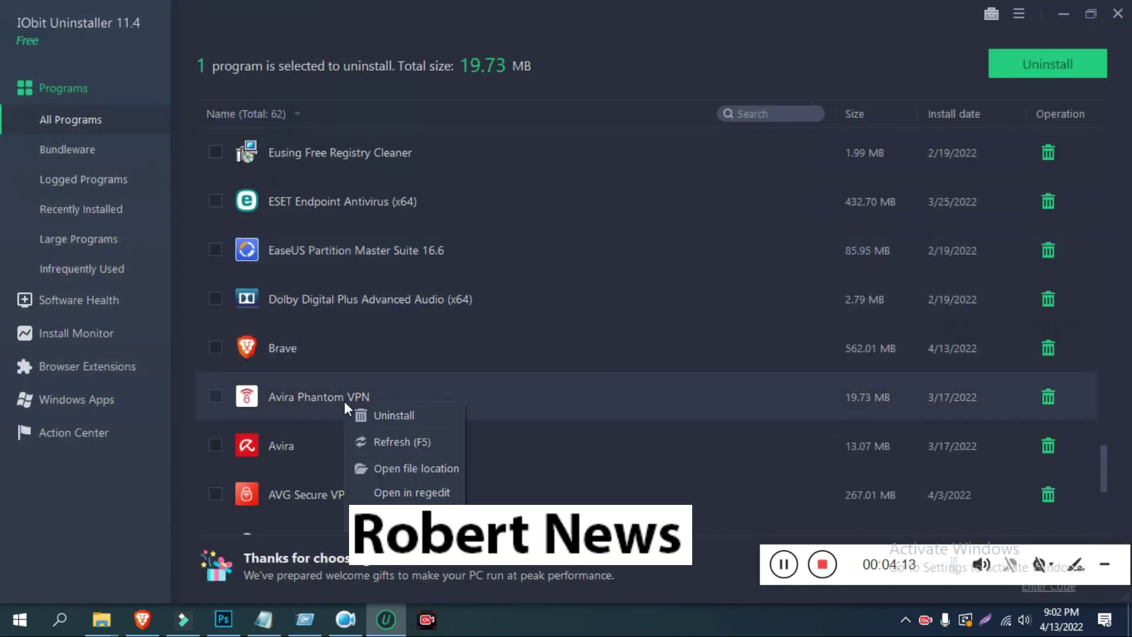
pyautogui.click(443, 471)
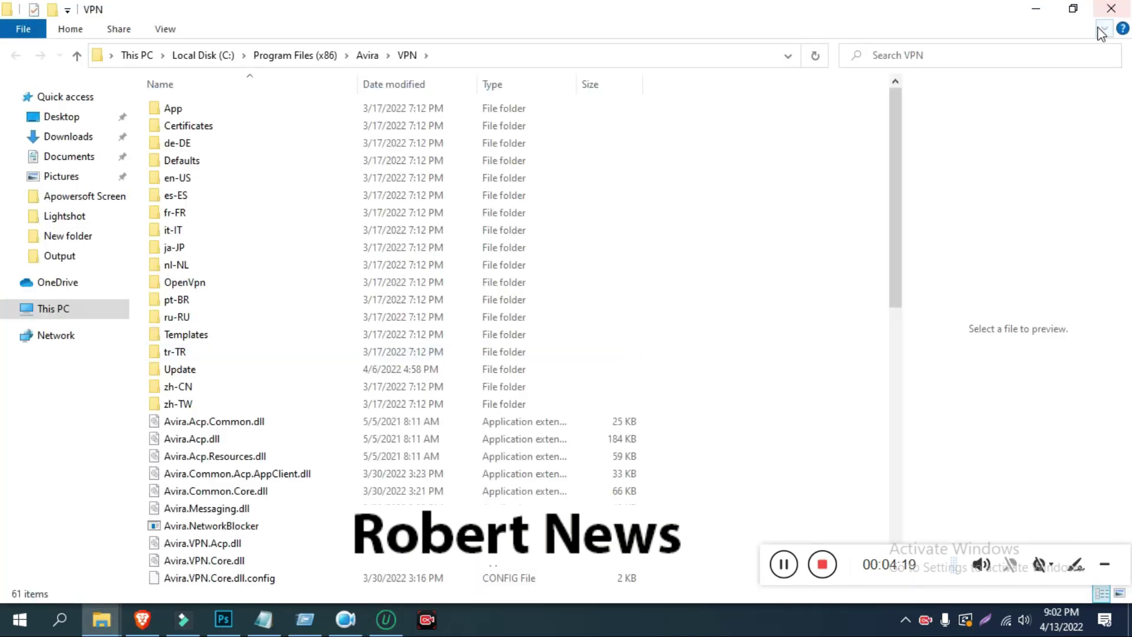
pyautogui.click(1112, 9)
# - Dismiss Avira's menu, return from Edge, and show Malwarebytes' (238.68 MB) context options
pyautogui.rightClick(356, 400)
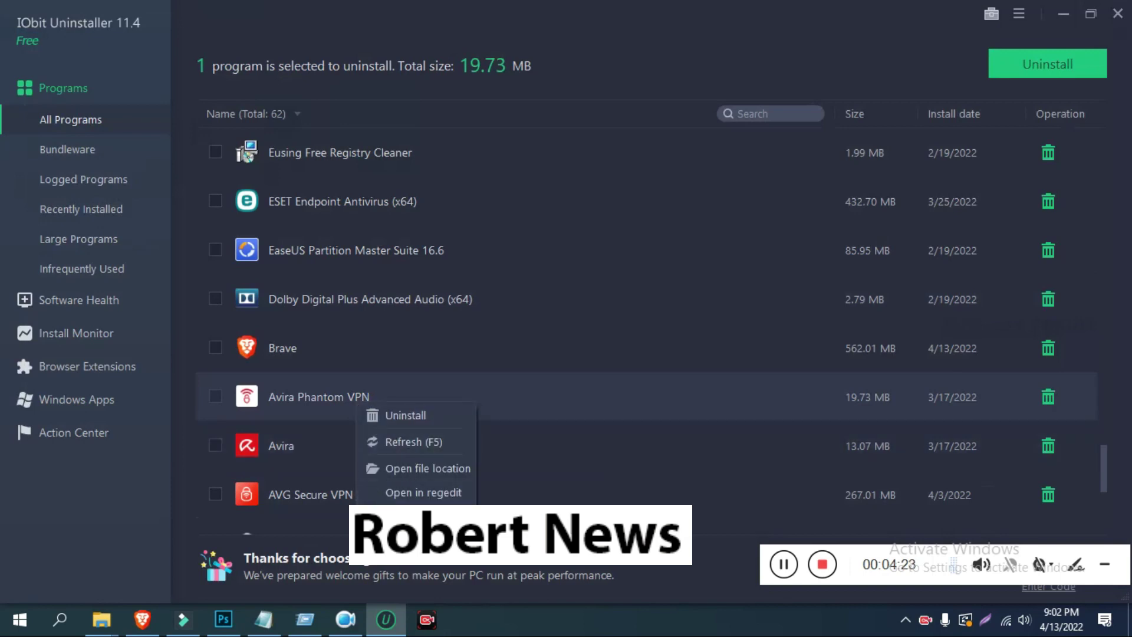
pyautogui.press('Escape')
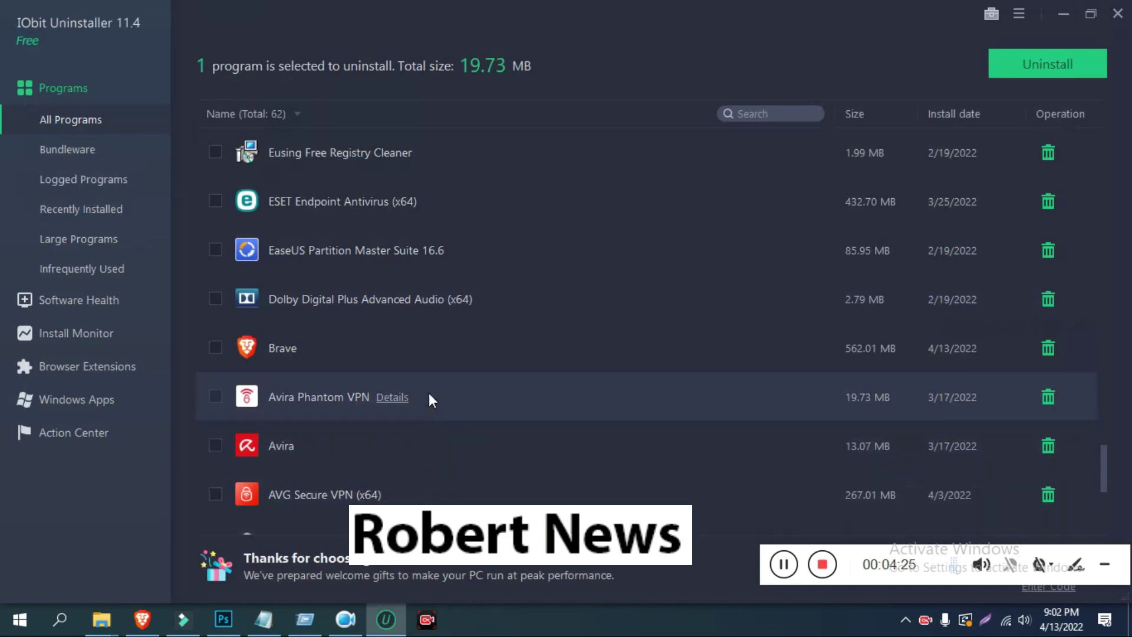
pyautogui.moveTo(459, 494)
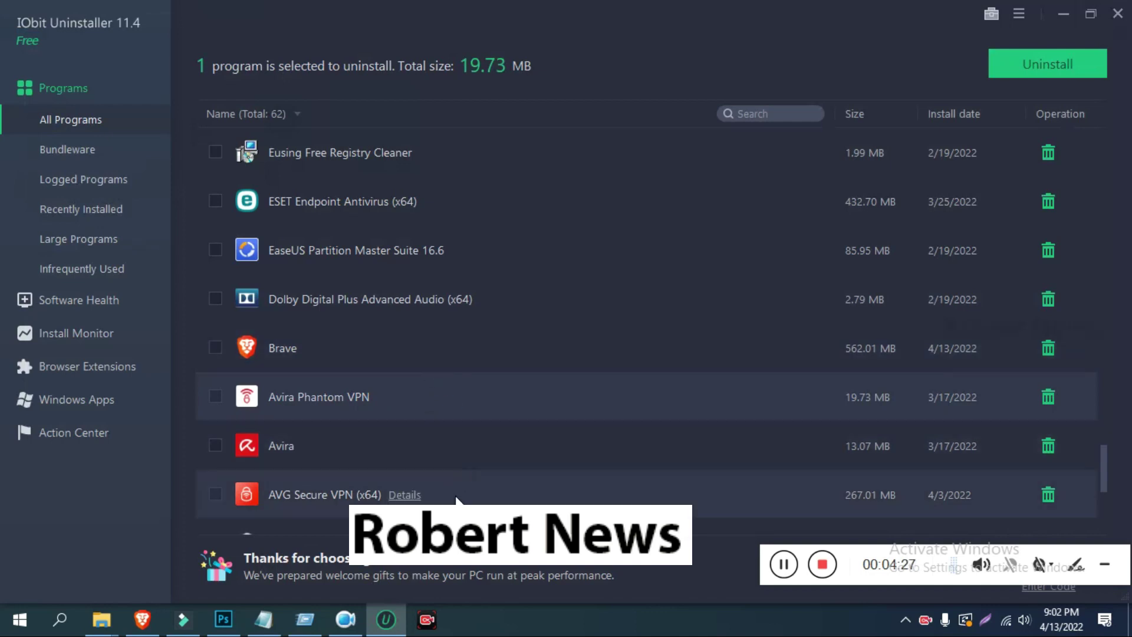
pyautogui.scroll(-3, 481, 397)
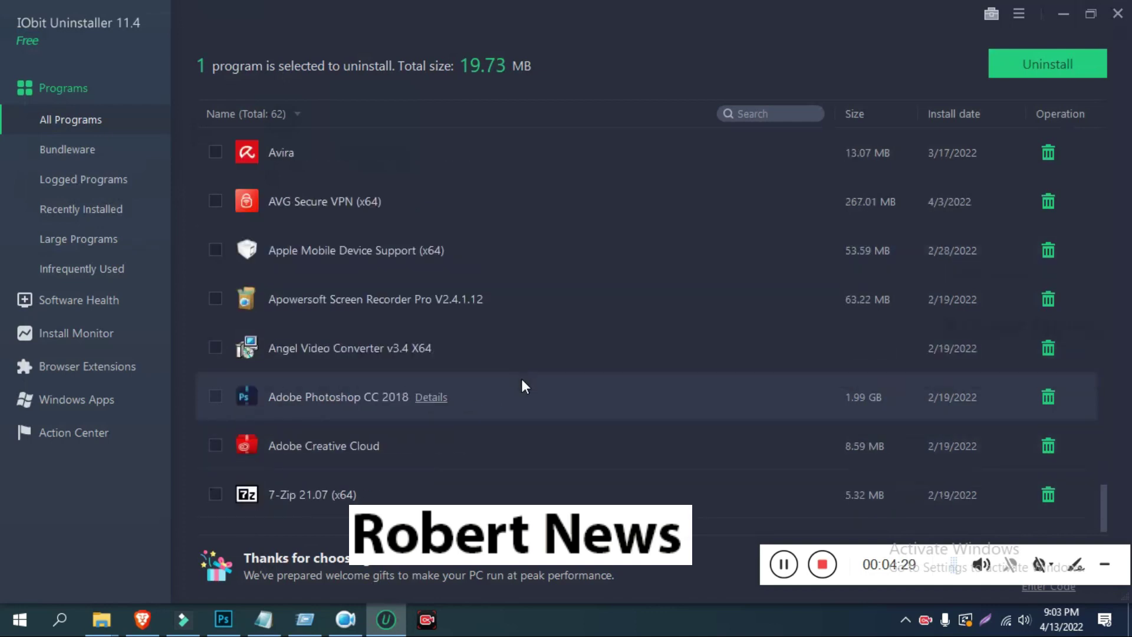
pyautogui.scroll(5, 521, 379)
pyautogui.scroll(5, 523, 373)
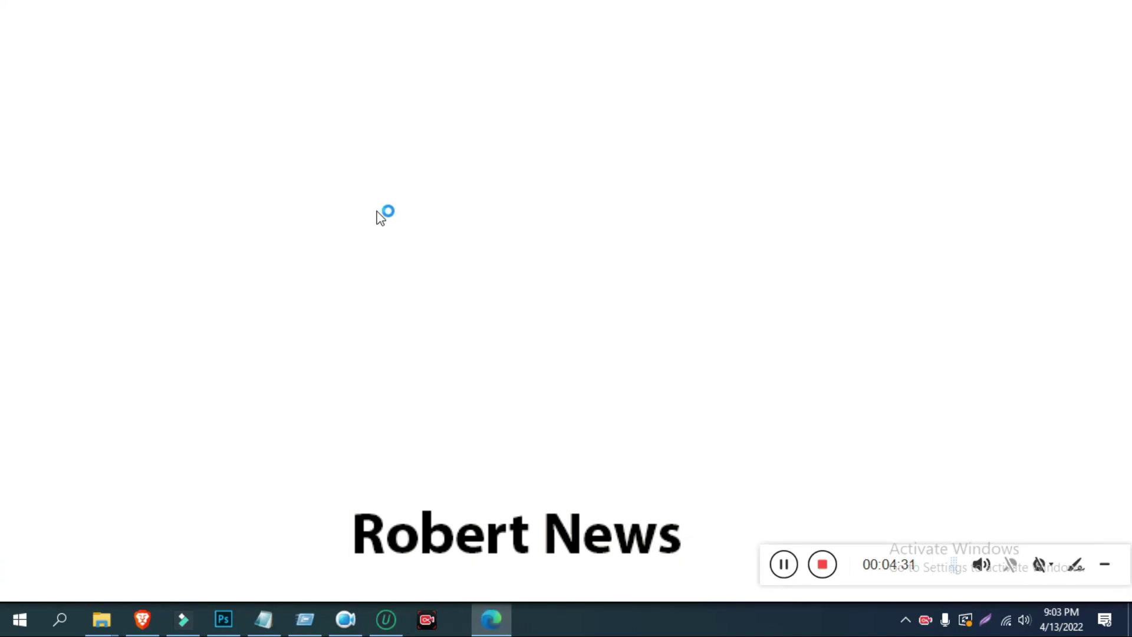
pyautogui.click(385, 619)
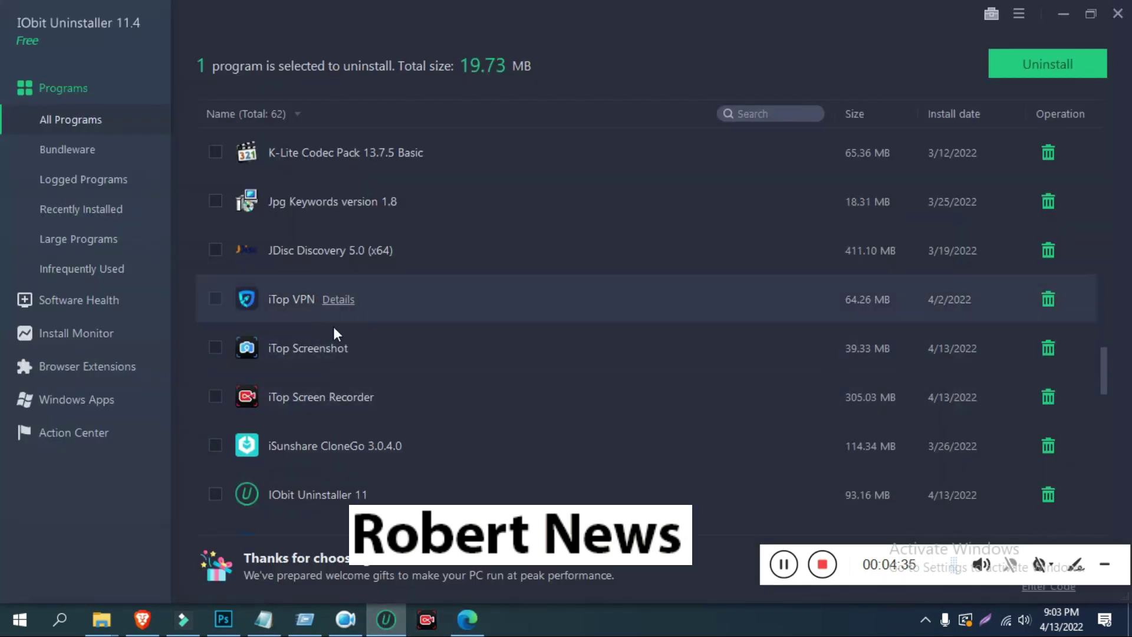
pyautogui.moveTo(371, 350)
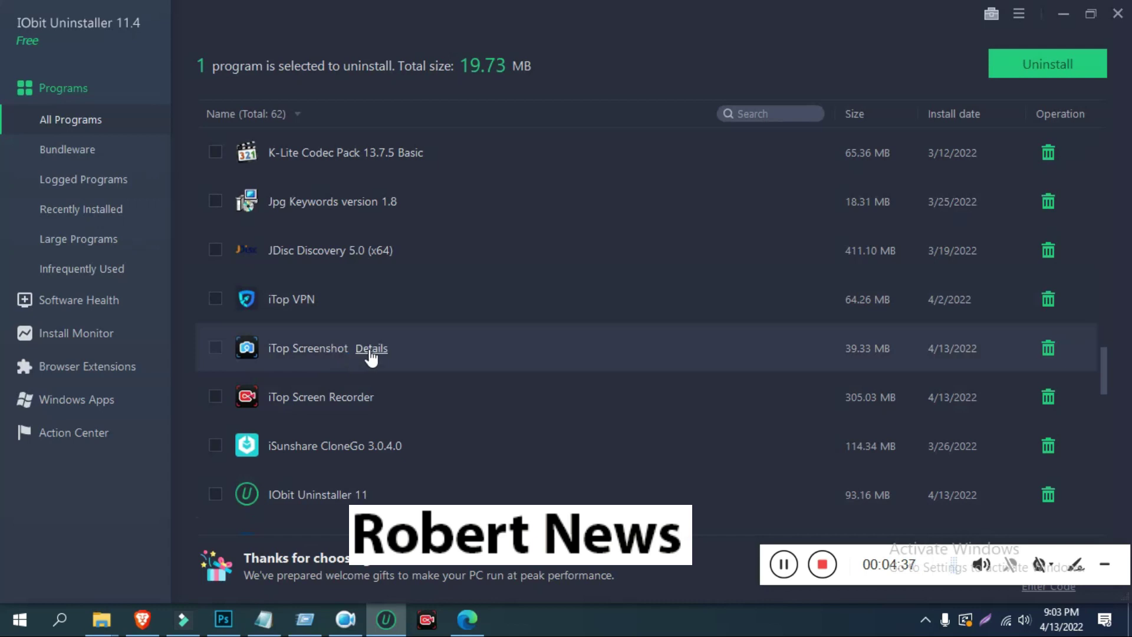
pyautogui.scroll(3, 370, 354)
pyautogui.rightClick(361, 298)
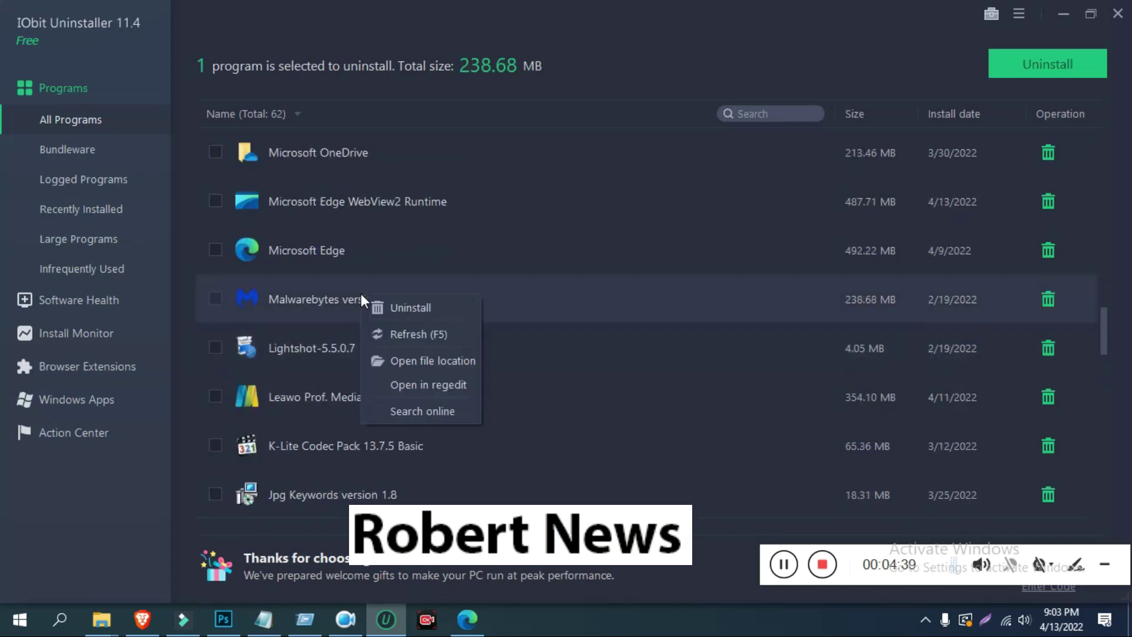